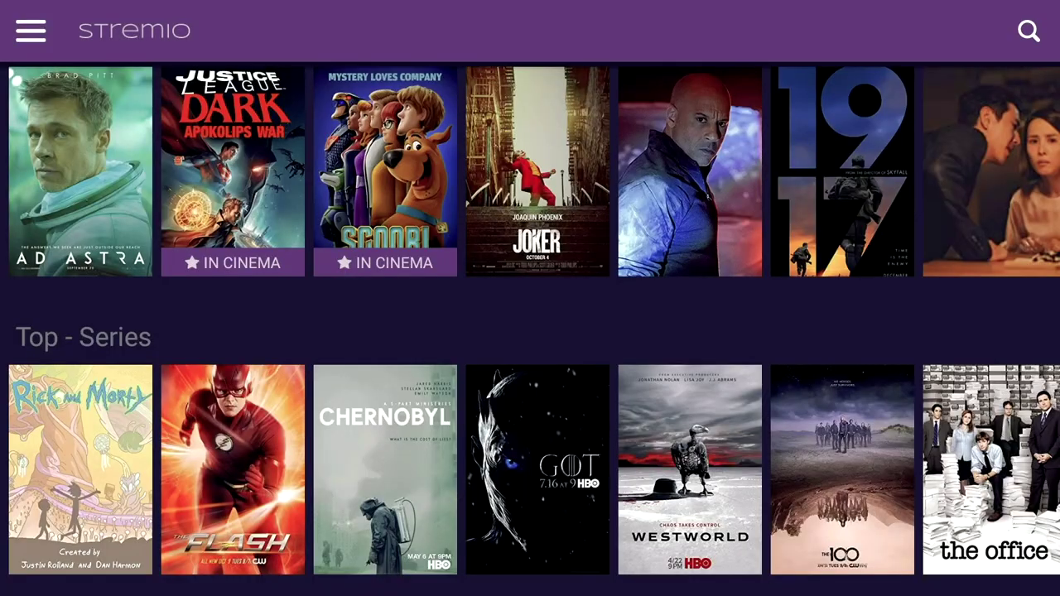
Step: Scroll down the home catalogs to Top - Movies and open the Joker poster's details
{"action": "scroll", "coordinate": [534, 317], "scroll_direction": "down", "scroll_amount": 1}
{"action": "scroll", "coordinate": [534, 319], "scroll_direction": "down", "scroll_amount": 1}
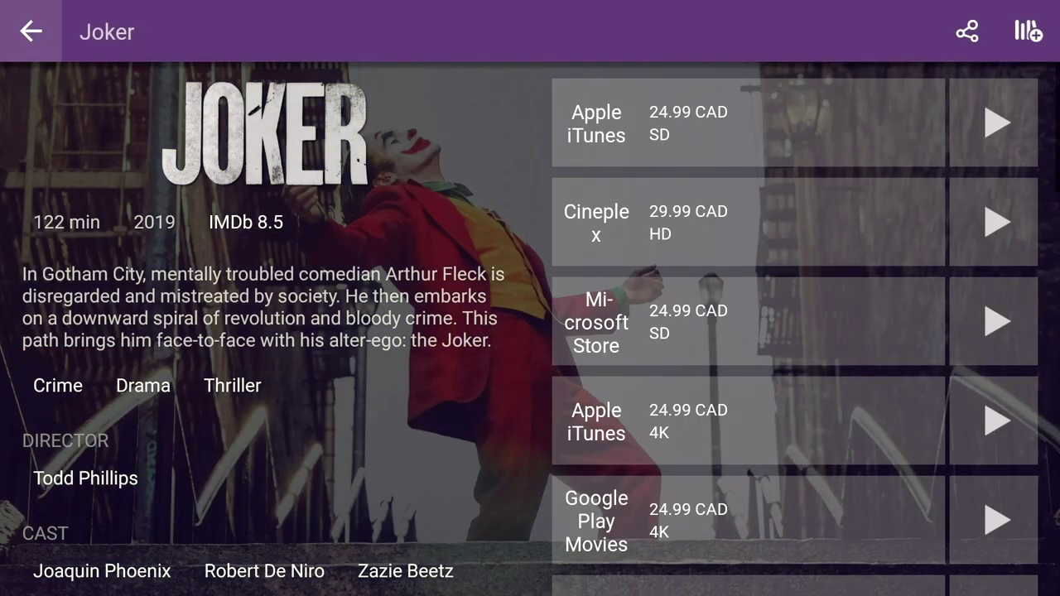
Step: Let Joker's stream list load, focusing the share button and then the back arrow
{"action": "left_click", "coordinate": [967, 31]}
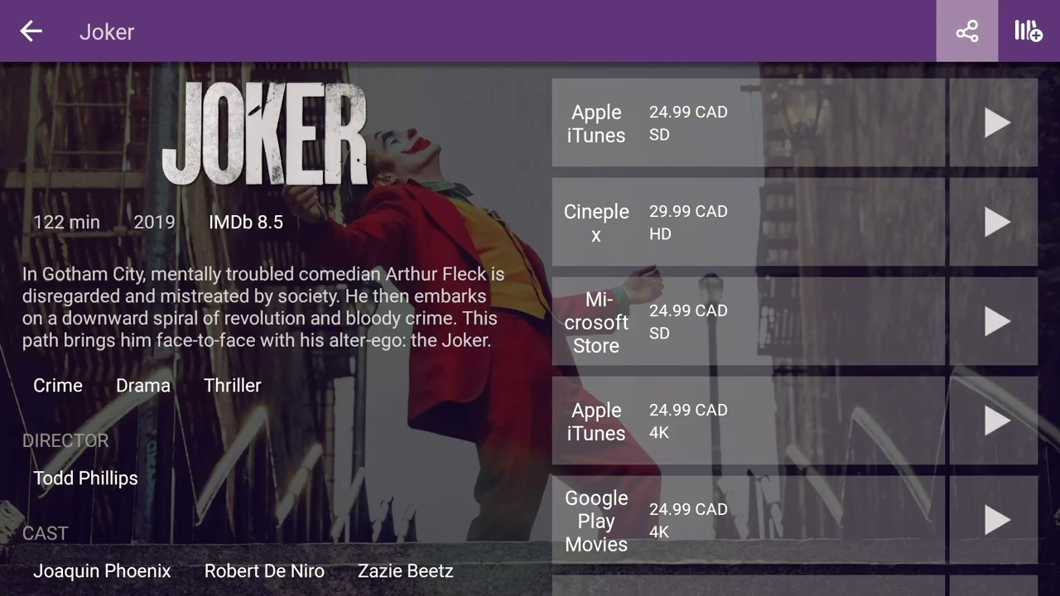
{"action": "left_click", "coordinate": [31, 31]}
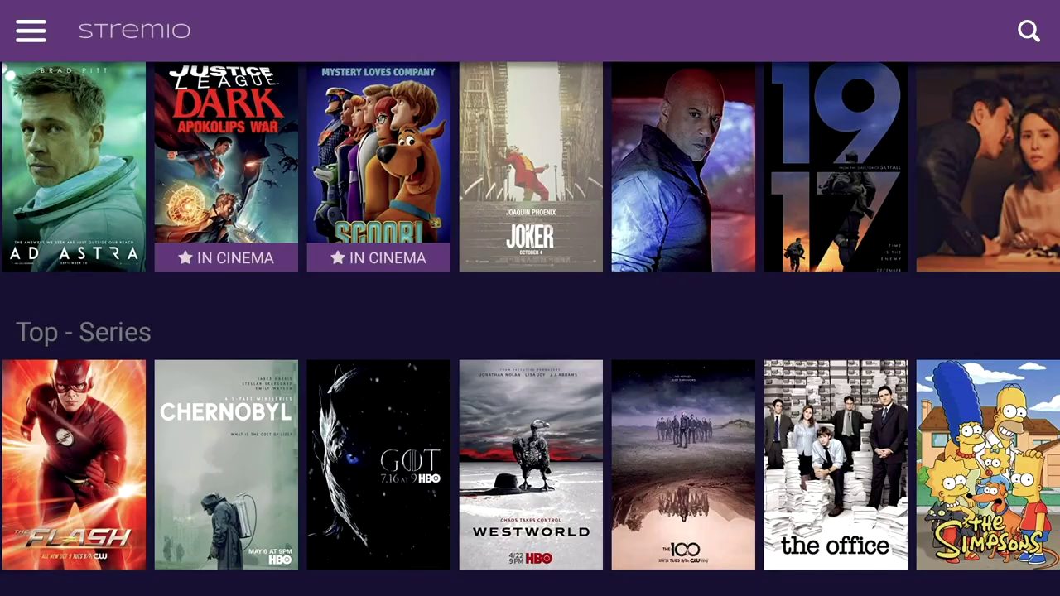
Step: Move up from the posters and channels to the side menu and enter Add-ons at ThePirateBay+
{"action": "key", "text": "Left"}
{"action": "key", "text": "Up"}
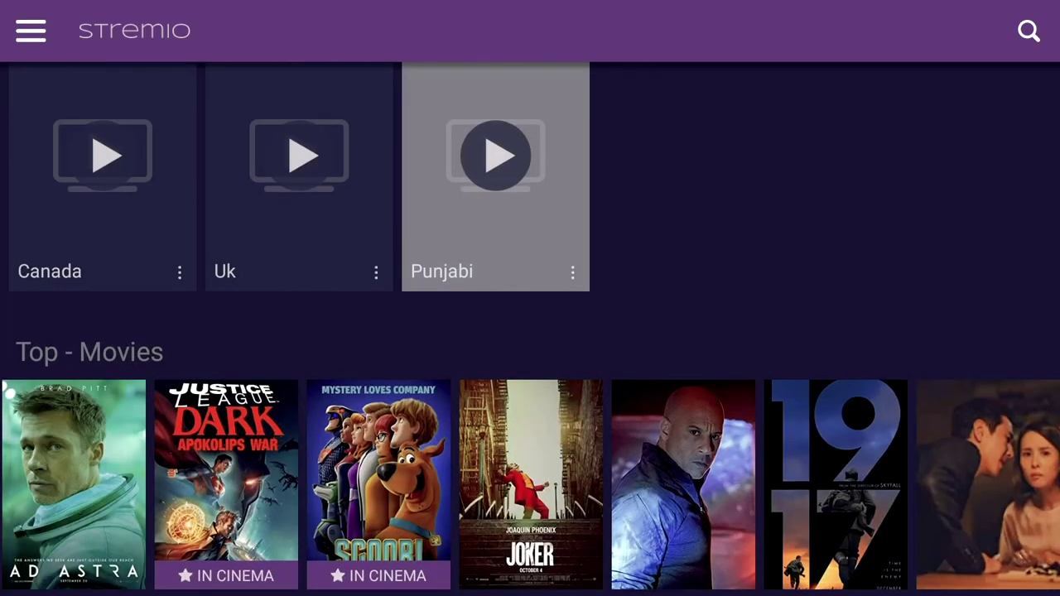
{"action": "key", "text": "Left"}
{"action": "key", "text": "Left"}
{"action": "key", "text": "Up"}
{"action": "key", "text": "Return"}
{"action": "key", "text": "Down"}
{"action": "key", "text": "Down"}
{"action": "key", "text": "Down"}
{"action": "key", "text": "Down"}
{"action": "key", "text": "Down"}
{"action": "key", "text": "Down"}
{"action": "key", "text": "Return"}
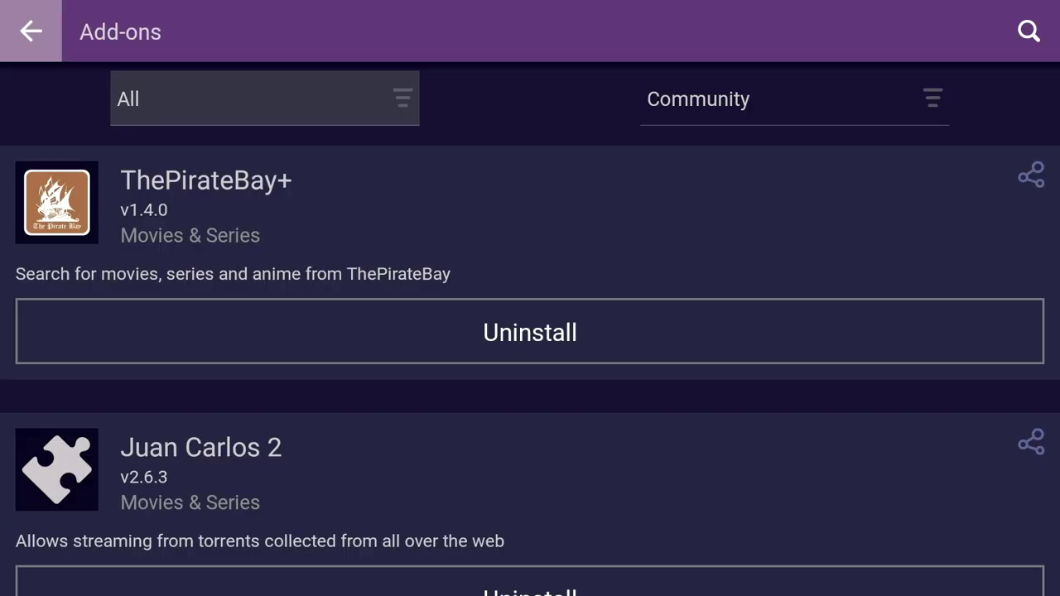
{"action": "key", "text": "Down"}
{"action": "key", "text": "Down"}
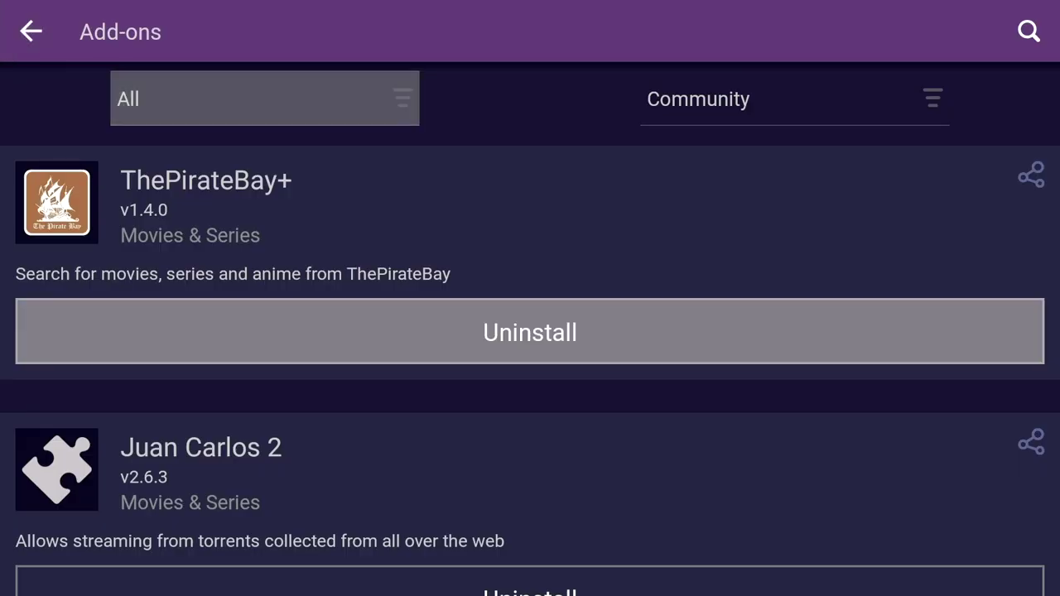
Step: Step down the add-ons from Juan Carlos 2 and Popcorn Time past Rotten Tomatoes to YTS
{"action": "key", "text": "Down"}
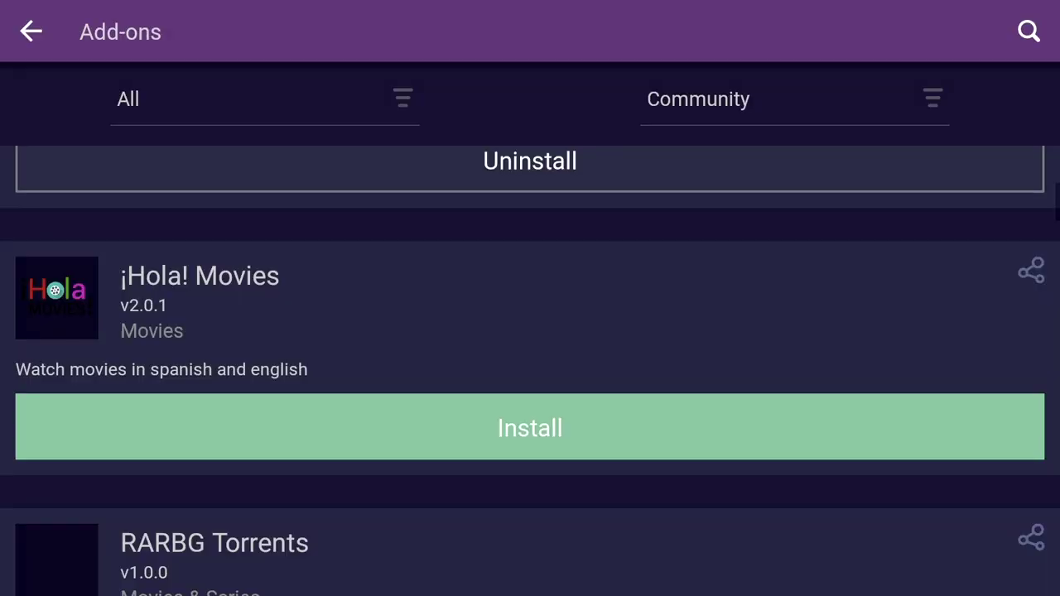
{"action": "key", "text": "Down"}
{"action": "key", "text": "Down"}
{"action": "key", "text": "Down"}
{"action": "key", "text": "Down"}
{"action": "key", "text": "Down"}
{"action": "key", "text": "Down"}
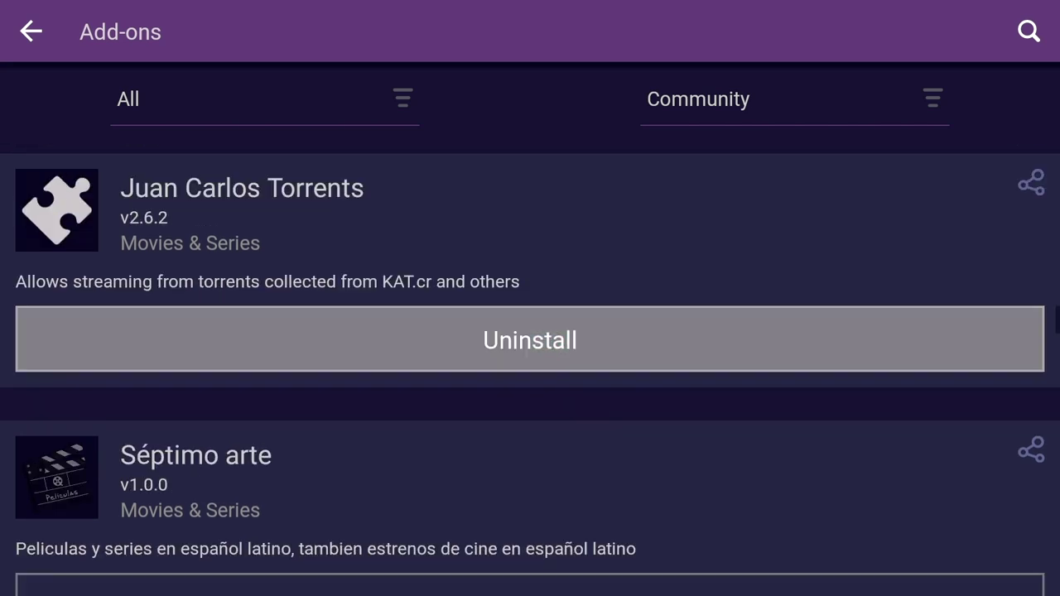
{"action": "key", "text": "Down"}
{"action": "key", "text": "Down"}
{"action": "key", "text": "Down"}
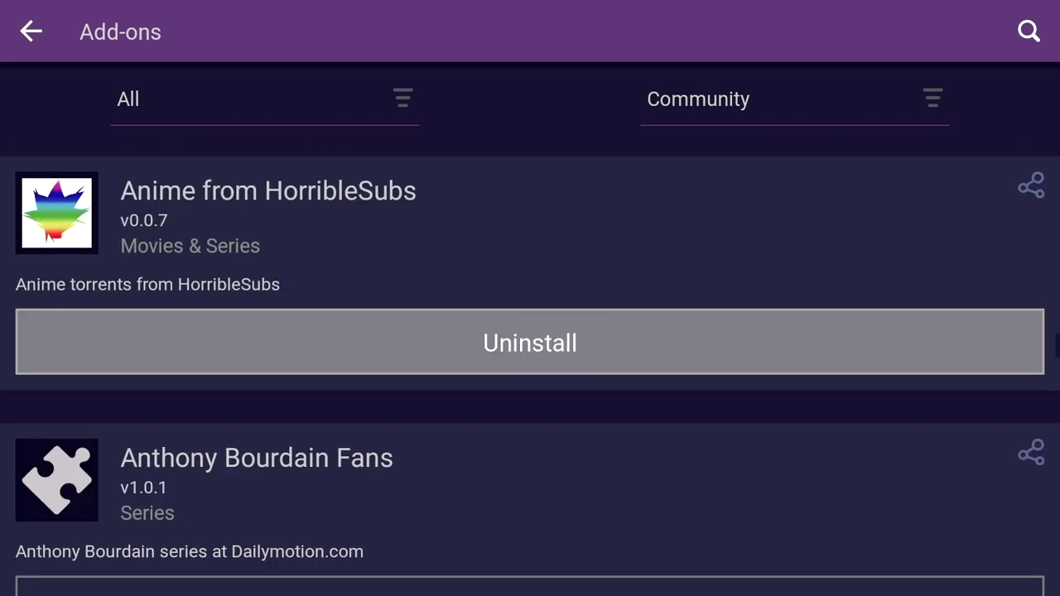
{"action": "key", "text": "Down"}
{"action": "key", "text": "Down"}
{"action": "key", "text": "Down"}
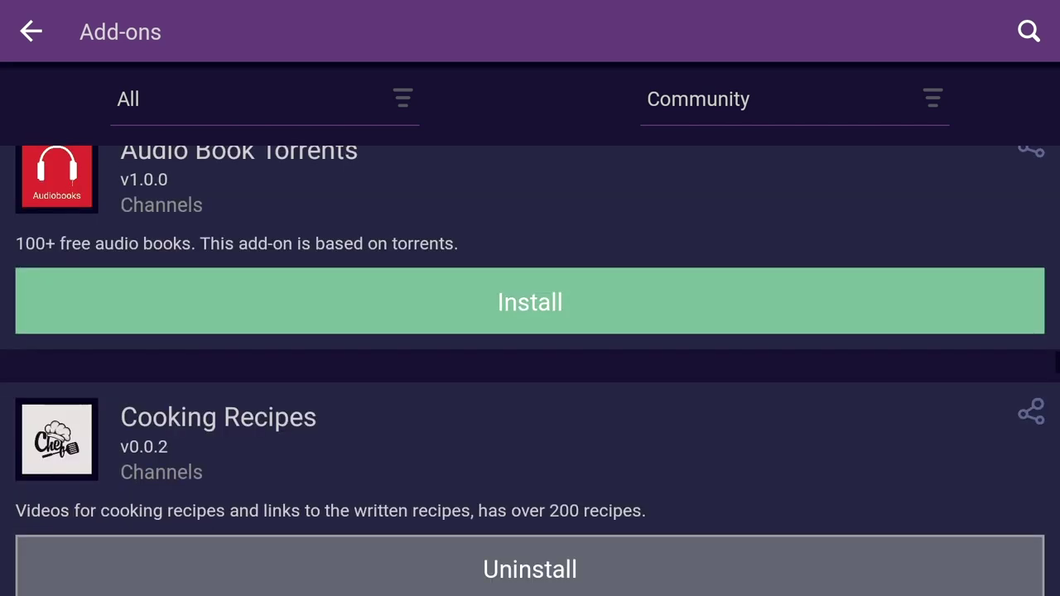
{"action": "key", "text": "Down"}
{"action": "key", "text": "Down"}
{"action": "key", "text": "Down"}
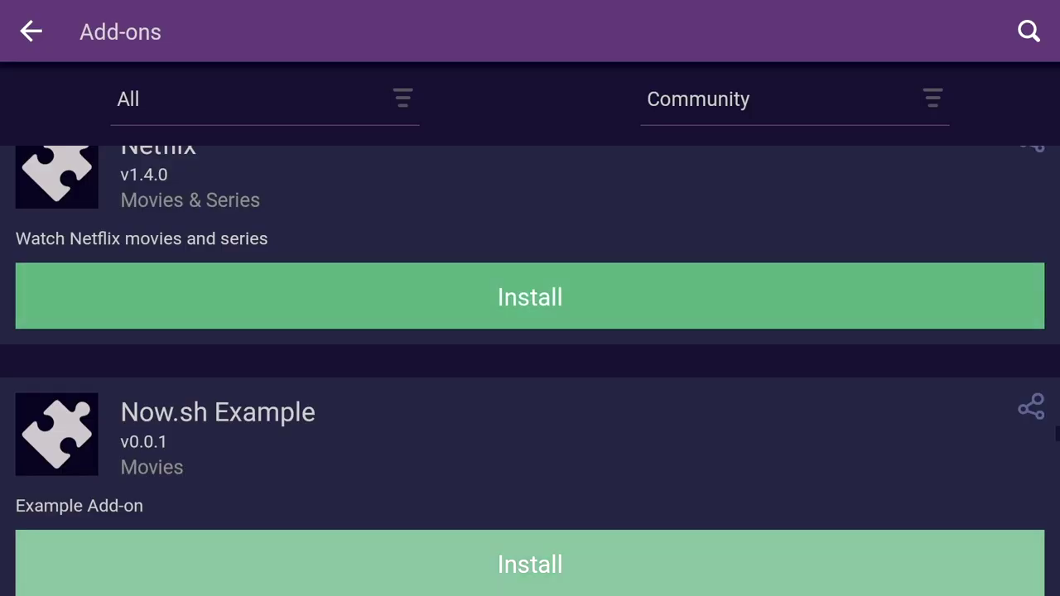
{"action": "key", "text": "Down"}
{"action": "key", "text": "Down"}
{"action": "key", "text": "Down"}
{"action": "key", "text": "Down"}
{"action": "key", "text": "Down"}
{"action": "key", "text": "Down"}
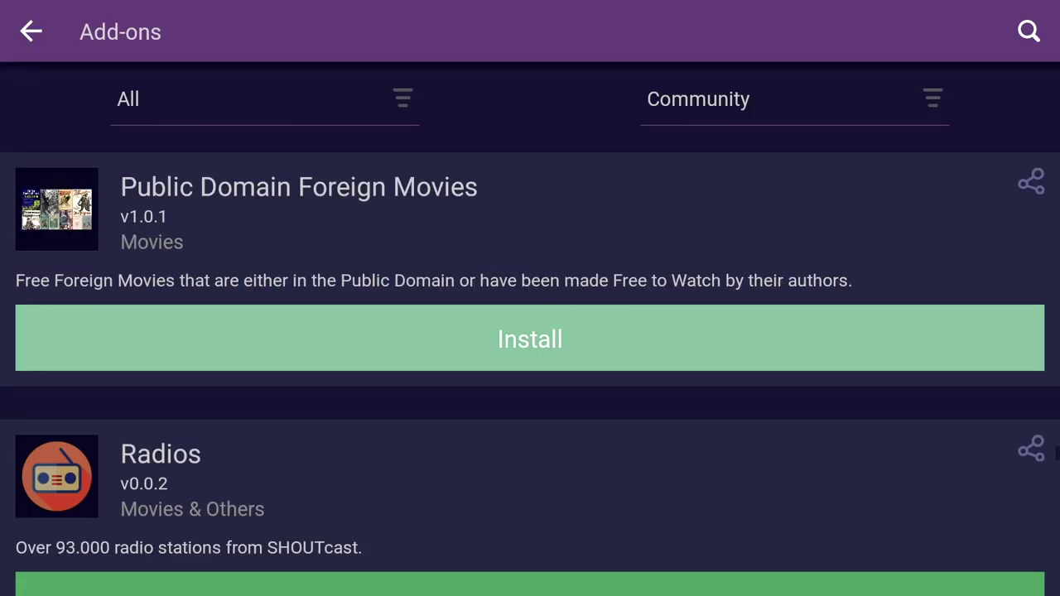
{"action": "key", "text": "Down"}
{"action": "key", "text": "Down"}
{"action": "key", "text": "Down"}
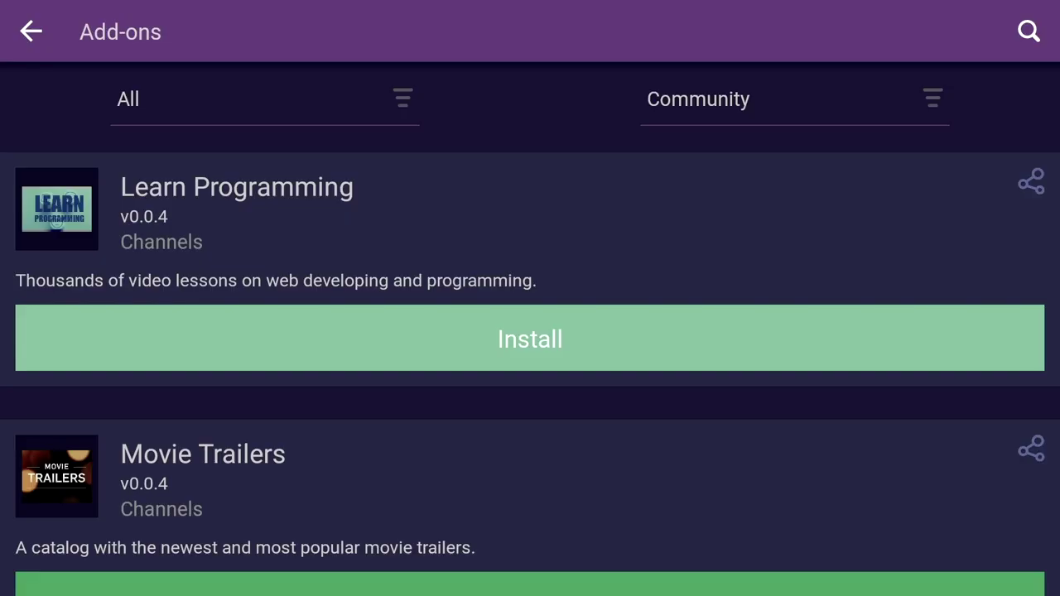
{"action": "key", "text": "Down"}
{"action": "key", "text": "Down"}
{"action": "key", "text": "Down"}
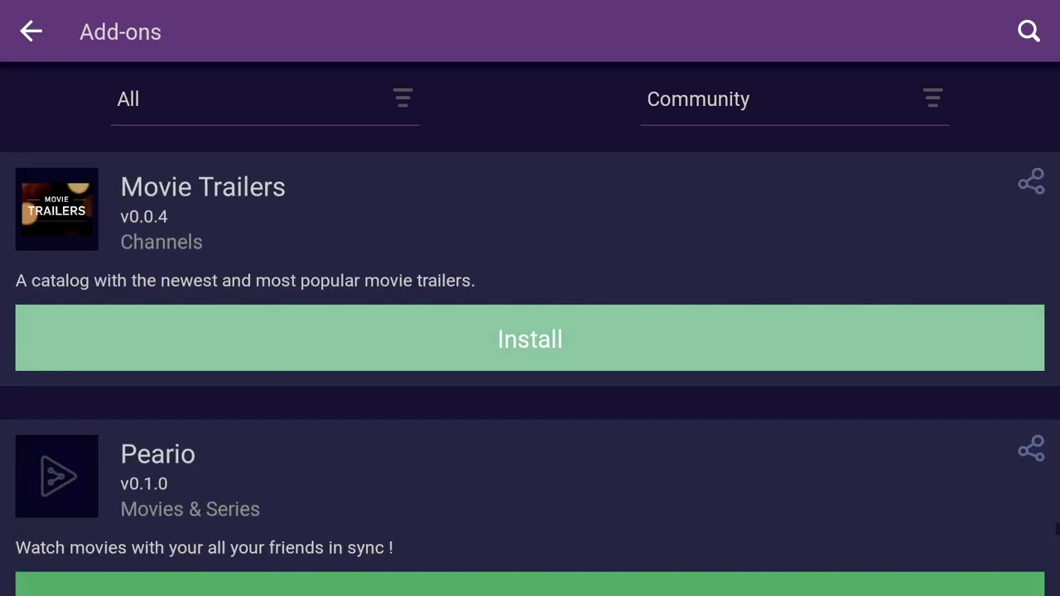
{"action": "key", "text": "Down"}
{"action": "key", "text": "Down"}
{"action": "key", "text": "Down"}
{"action": "key", "text": "Down"}
{"action": "key", "text": "Down"}
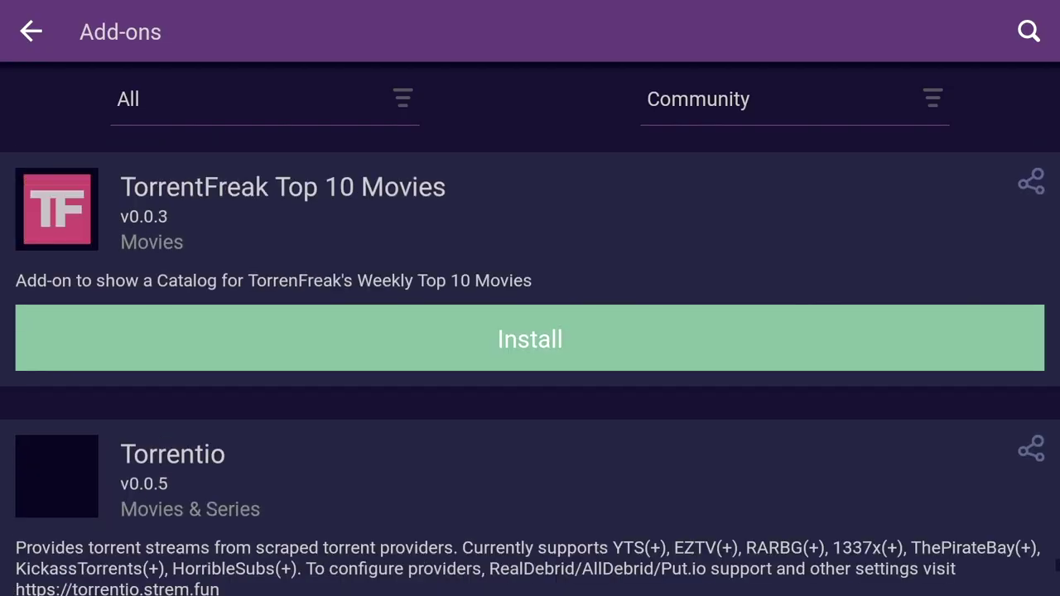
{"action": "key", "text": "Down"}
{"action": "key", "text": "Down"}
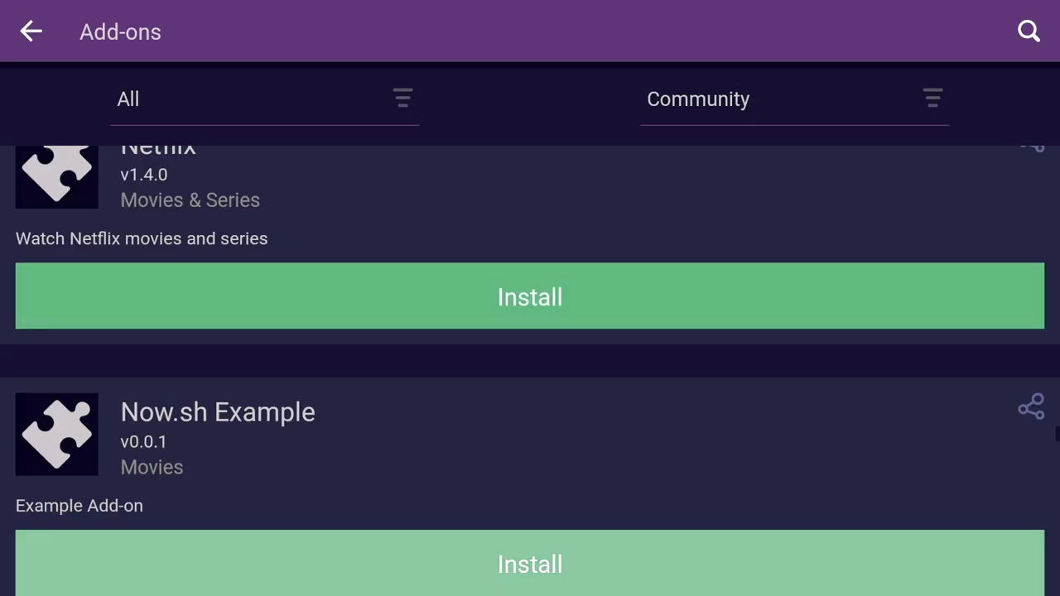
Step: Continue down past Podcasts and Radios to Rotten Tomatoes, ending on the home board
{"action": "key", "text": "Down"}
{"action": "key", "text": "Down"}
{"action": "key", "text": "Down"}
{"action": "key", "text": "Down"}
{"action": "key", "text": "Down"}
{"action": "key", "text": "Down"}
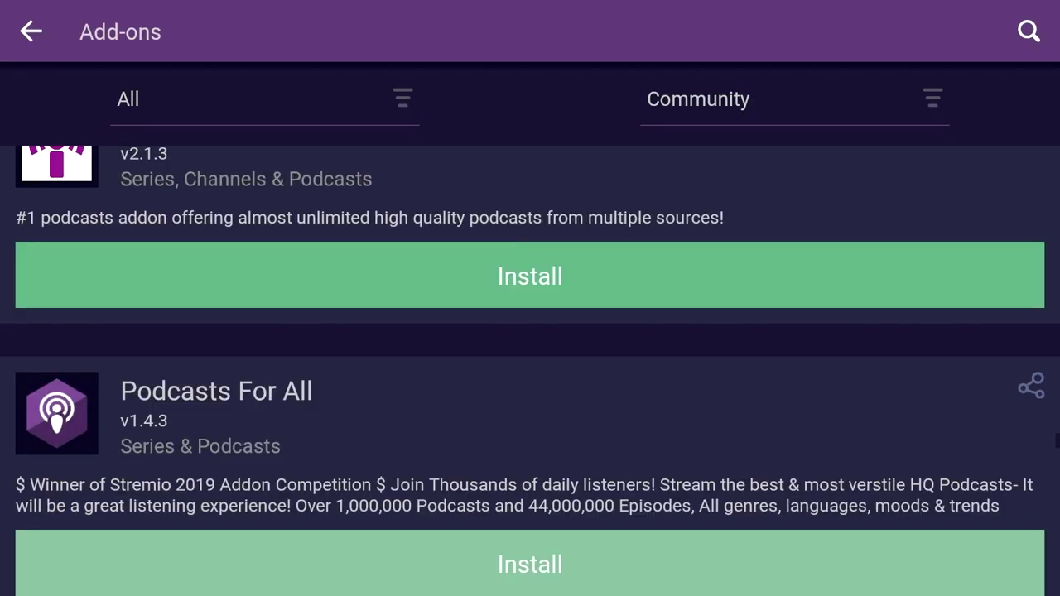
{"action": "key", "text": "Down"}
{"action": "key", "text": "Down"}
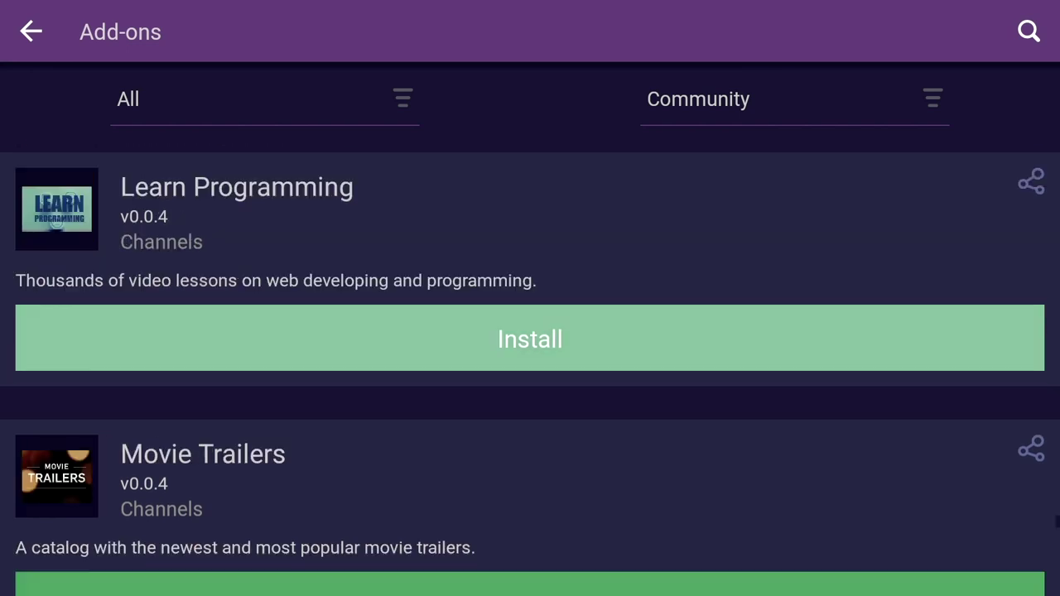
{"action": "key", "text": "Down"}
{"action": "key", "text": "Down"}
{"action": "key", "text": "Down"}
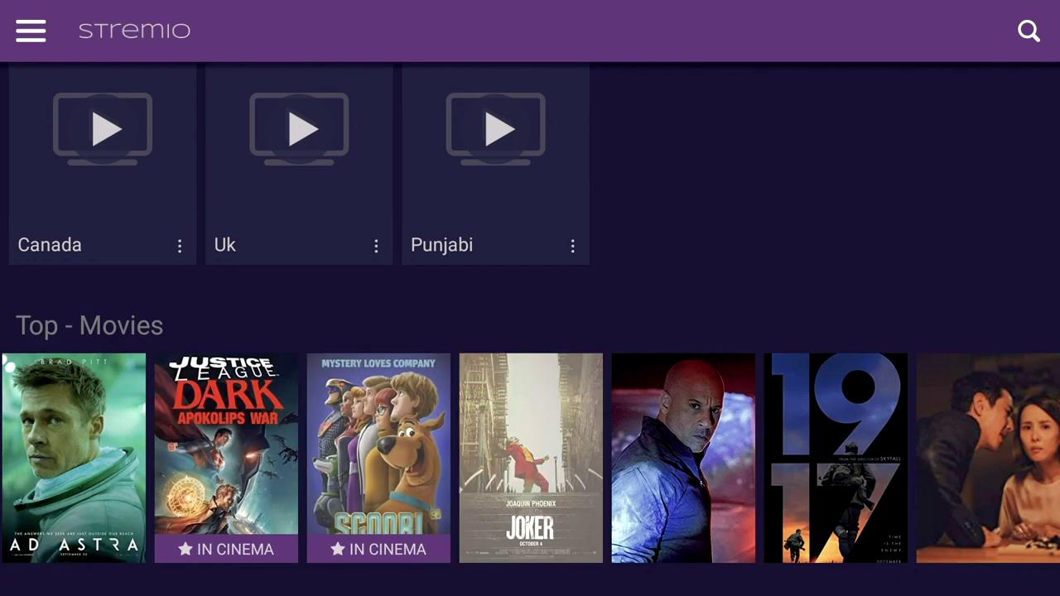
Step: Reopen Joker from the home board and move down its streams to Apple iTunes 4K
{"action": "left_click", "coordinate": [531, 458]}
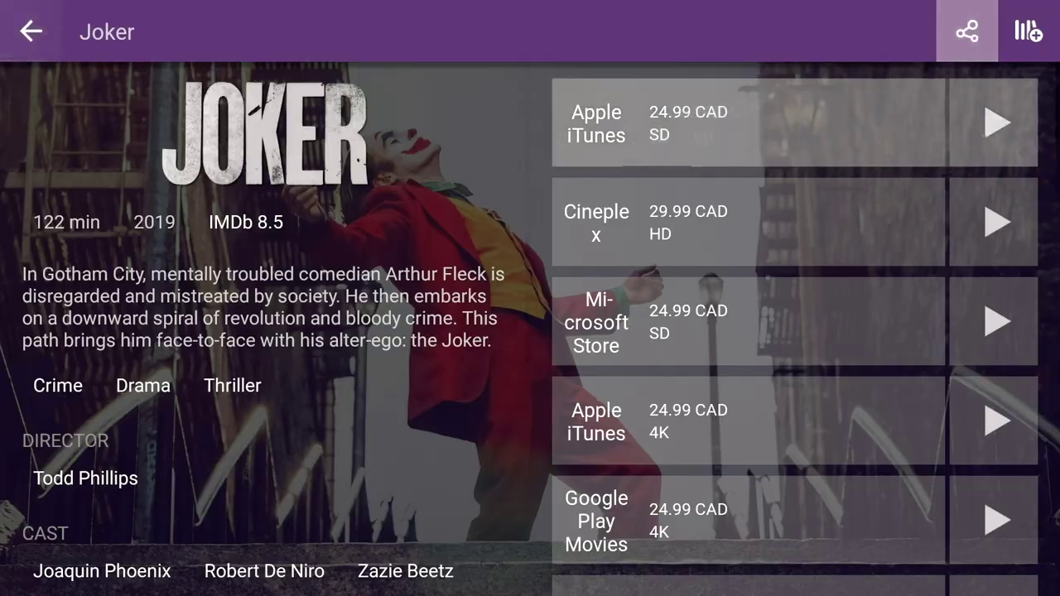
{"action": "key", "text": "Down"}
{"action": "key", "text": "Down"}
{"action": "key", "text": "Down"}
{"action": "key", "text": "Down"}
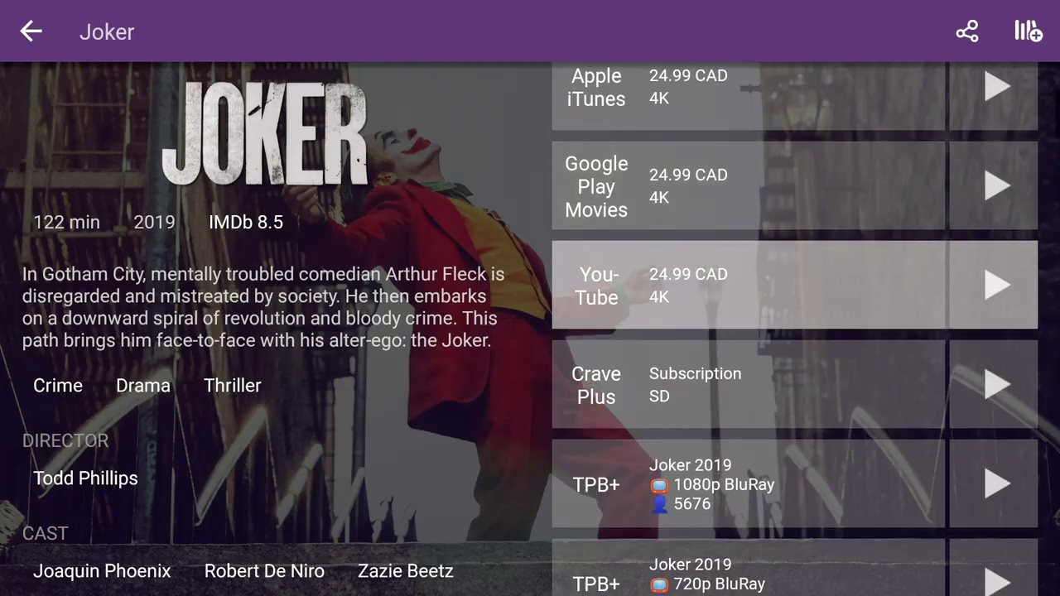
Step: Move down Joker's streams through TPB+ 1080p and 720p and RARBG to lower-quality torrents
{"action": "key", "text": "Down"}
{"action": "key", "text": "Down"}
{"action": "key", "text": "Down"}
{"action": "key", "text": "Down"}
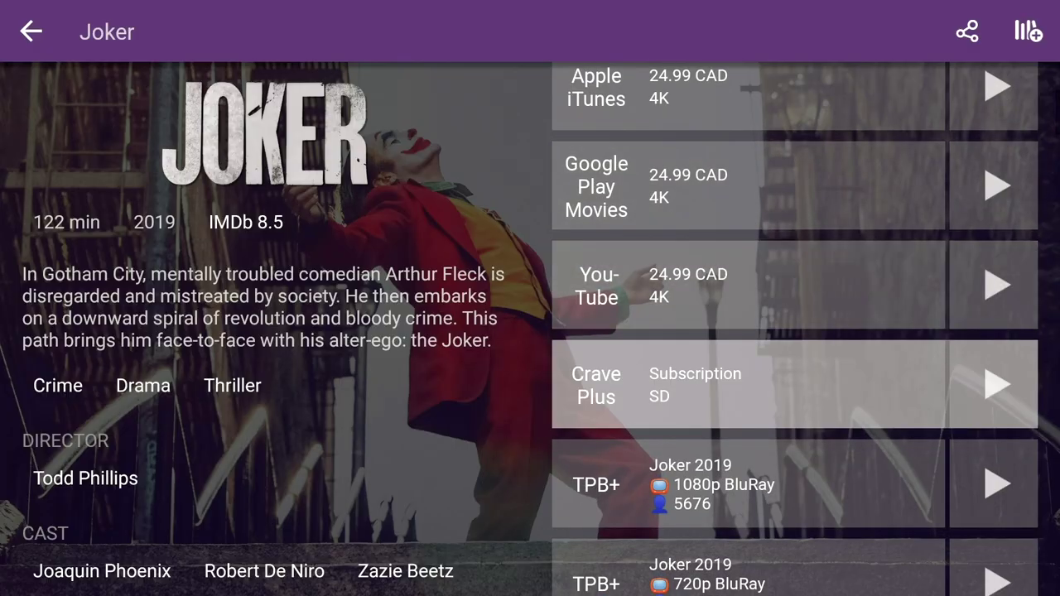
{"action": "key", "text": "Down"}
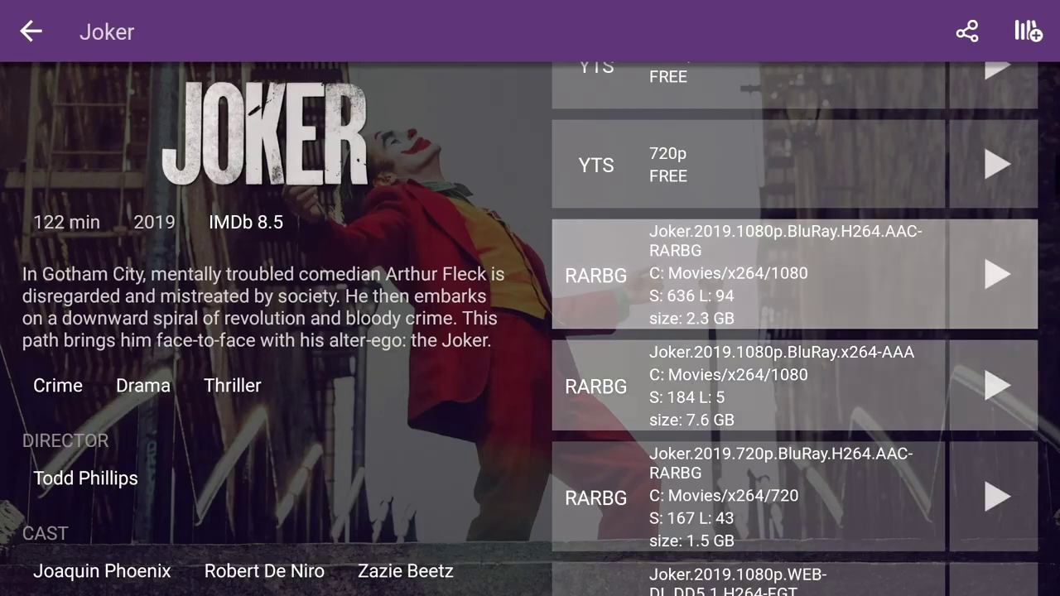
{"action": "key", "text": "Down"}
{"action": "key", "text": "Down"}
{"action": "key", "text": "Down"}
{"action": "key", "text": "Down"}
{"action": "key", "text": "Down"}
{"action": "key", "text": "Down"}
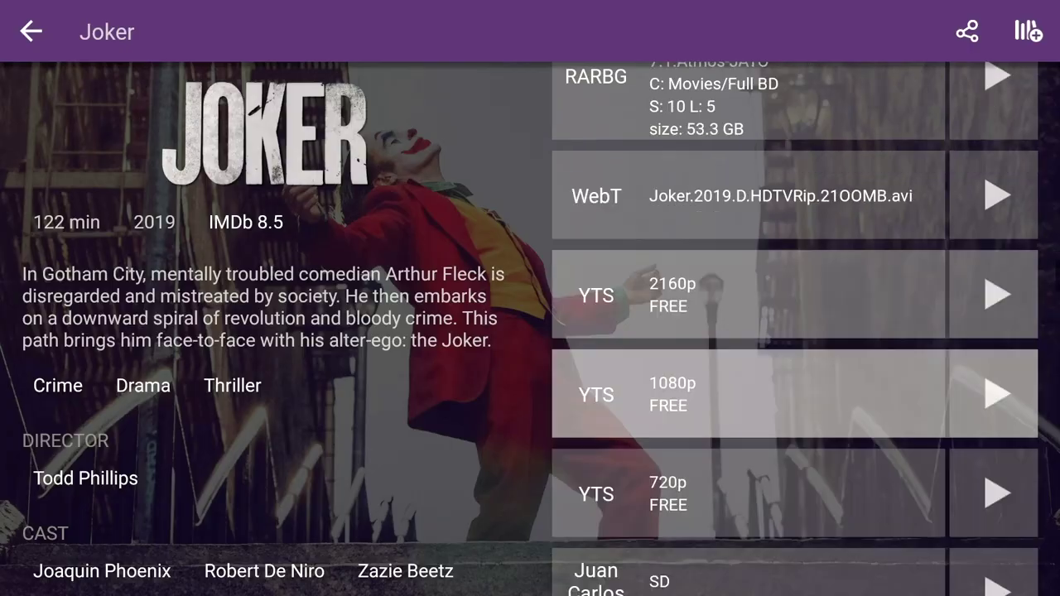
{"action": "key", "text": "Down"}
{"action": "key", "text": "Down"}
{"action": "key", "text": "Down"}
{"action": "key", "text": "Down"}
{"action": "key", "text": "Down"}
{"action": "key", "text": "Down"}
{"action": "key", "text": "Down"}
{"action": "key", "text": "Down"}
{"action": "key", "text": "Down"}
{"action": "key", "text": "Down"}
{"action": "key", "text": "Down"}
{"action": "key", "text": "Down"}
{"action": "key", "text": "Down"}
{"action": "key", "text": "Down"}
{"action": "key", "text": "Down"}
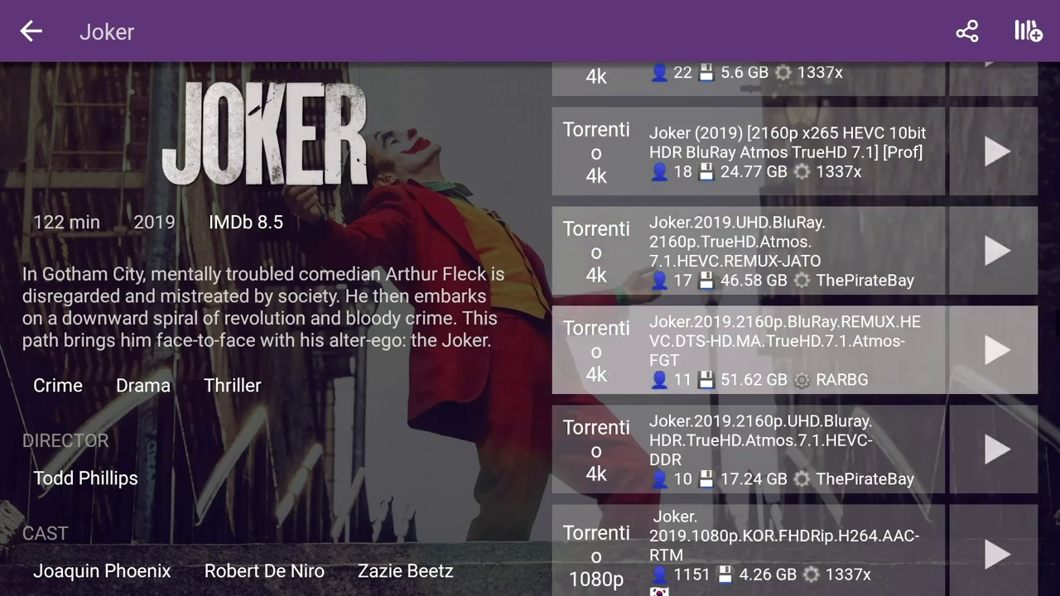
{"action": "key", "text": "Down"}
{"action": "key", "text": "Down"}
{"action": "key", "text": "Down"}
{"action": "key", "text": "Down"}
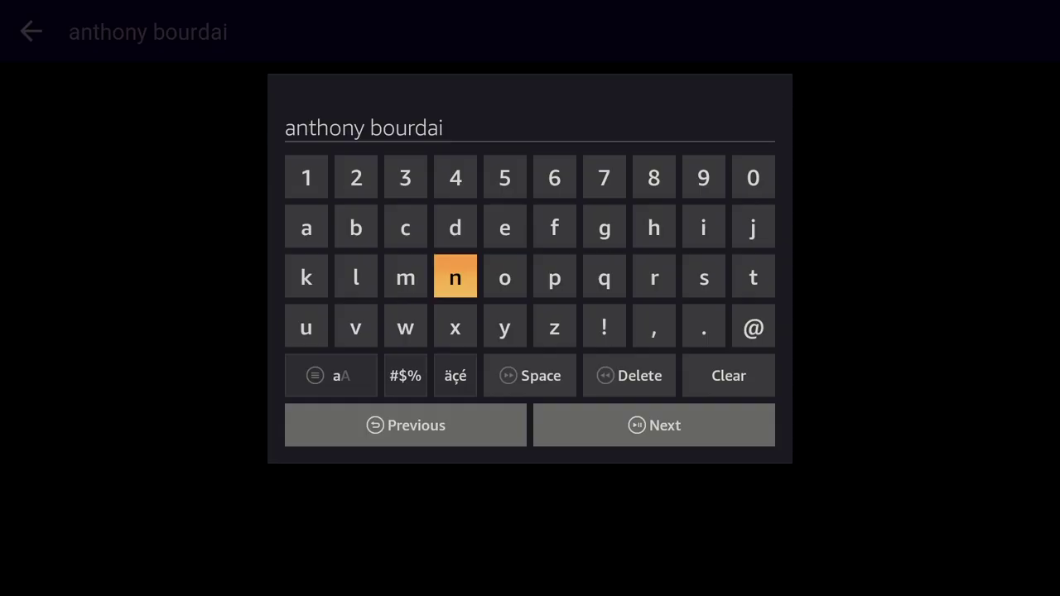
Step: Complete the 'anthony bourdain' search text, run it, and select the Parts Unknown tile
{"action": "type", "text": "nthony bourdai"}
{"action": "key", "text": "Down"}
{"action": "key", "text": "Right"}
{"action": "key", "text": "Return"}
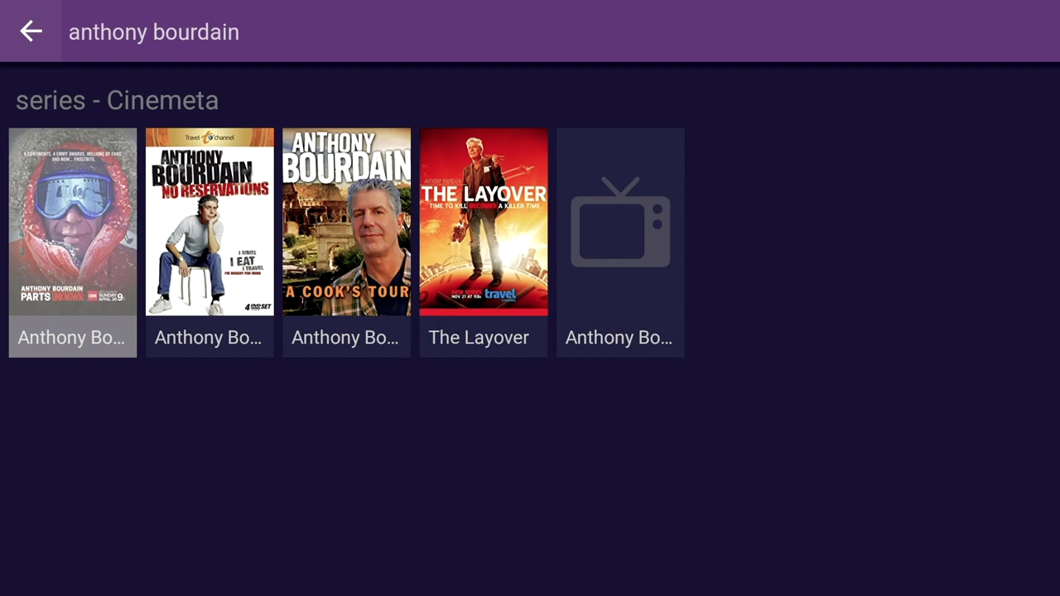
{"action": "key", "text": "Return"}
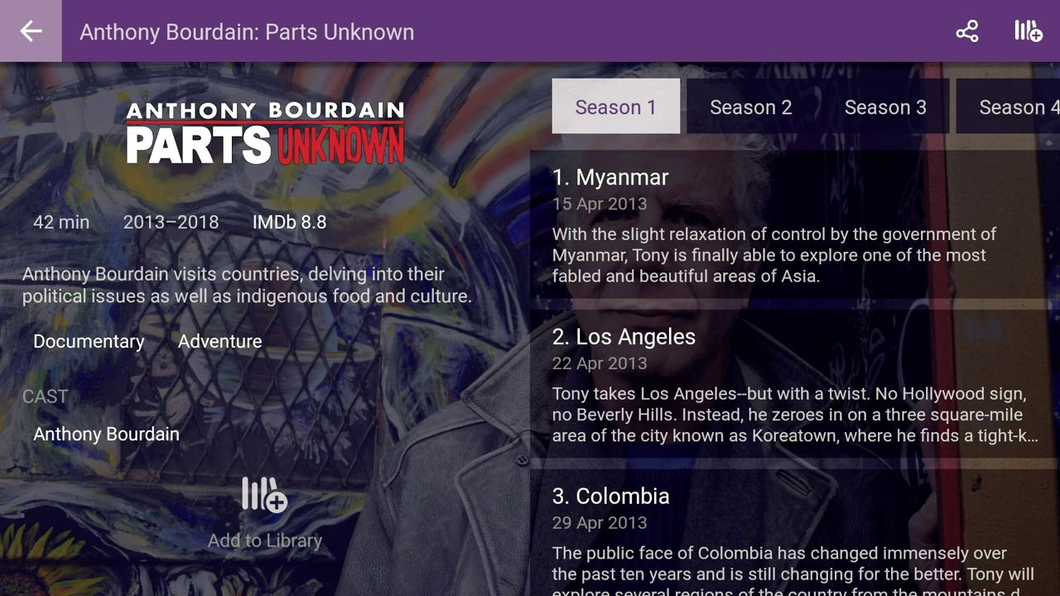
Step: Choose Season 4 and open episode 1, Shanghai, to list its EZTV and Torrentio streams
{"action": "key", "text": "Right"}
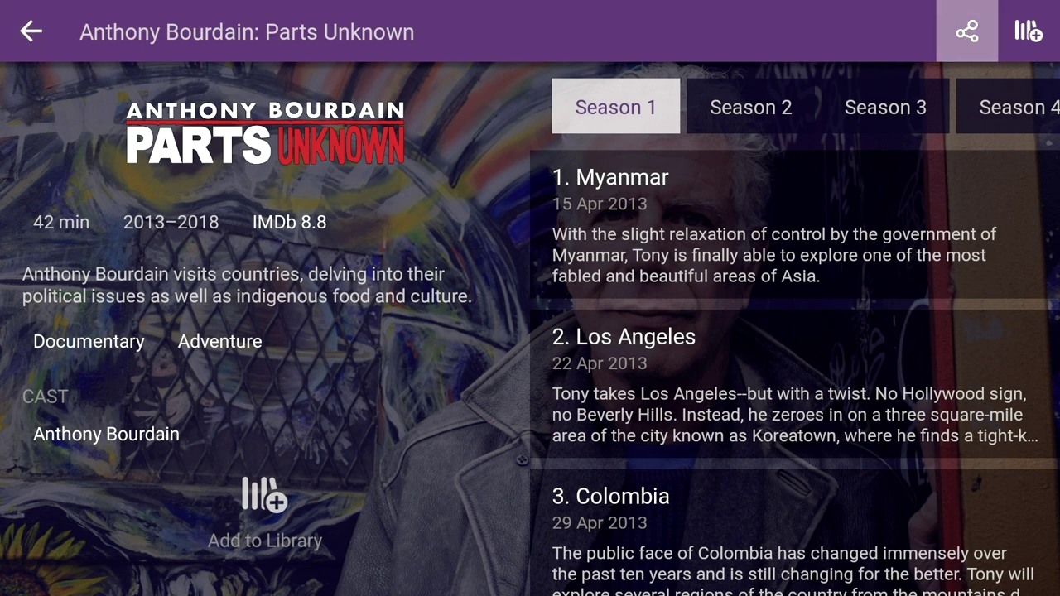
{"action": "key", "text": "Down"}
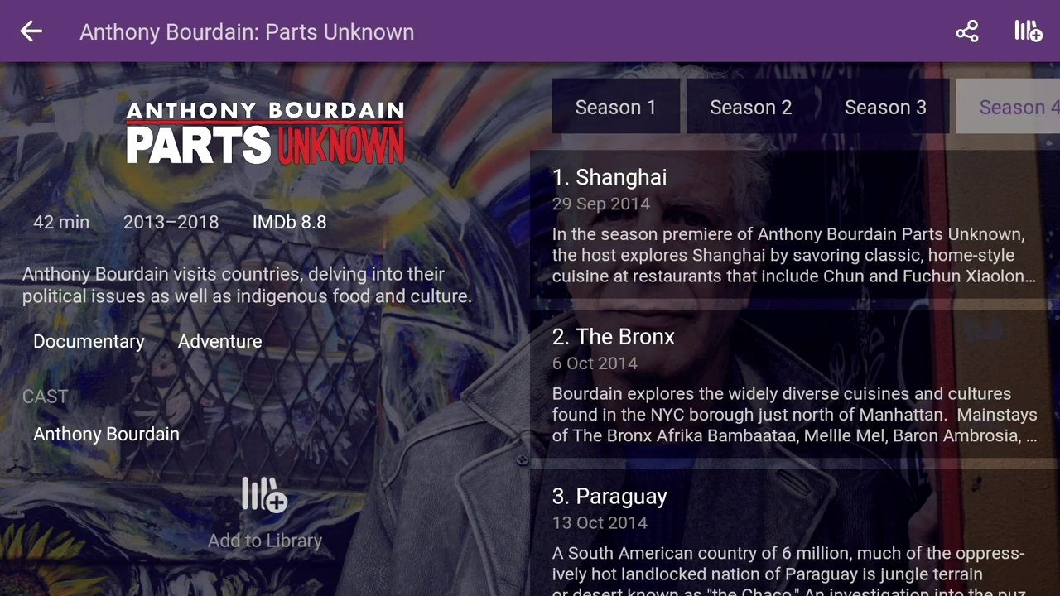
{"action": "key", "text": "Down"}
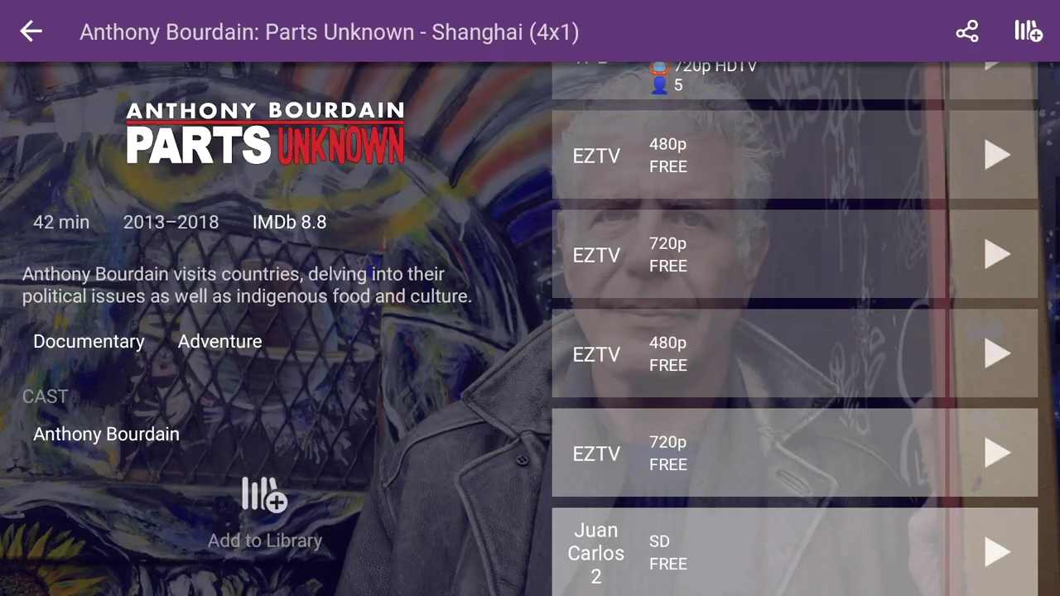
{"action": "scroll", "coordinate": [795, 331], "scroll_direction": "down", "scroll_amount": 5}
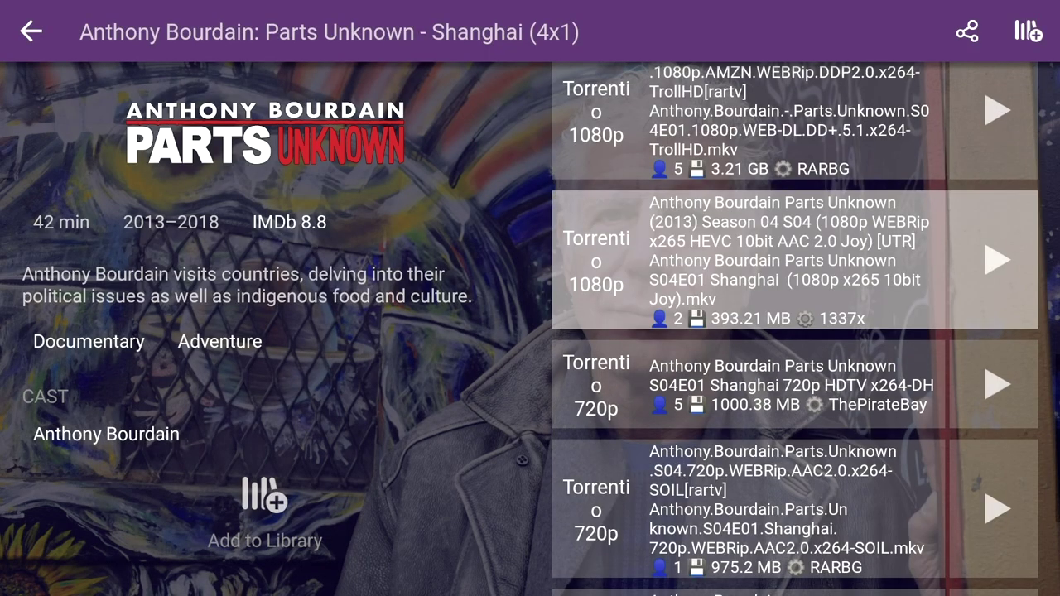
Step: Move down the Shanghai stream list to the 720p ThePirateBay sources
{"action": "key", "text": "Down"}
{"action": "key", "text": "Down"}
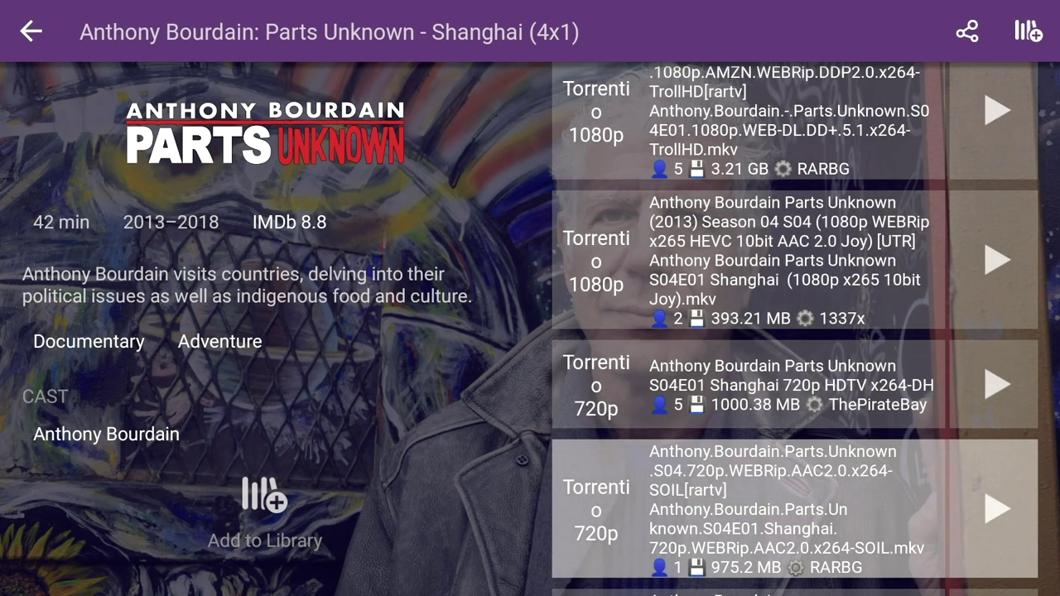
{"action": "key", "text": "Down"}
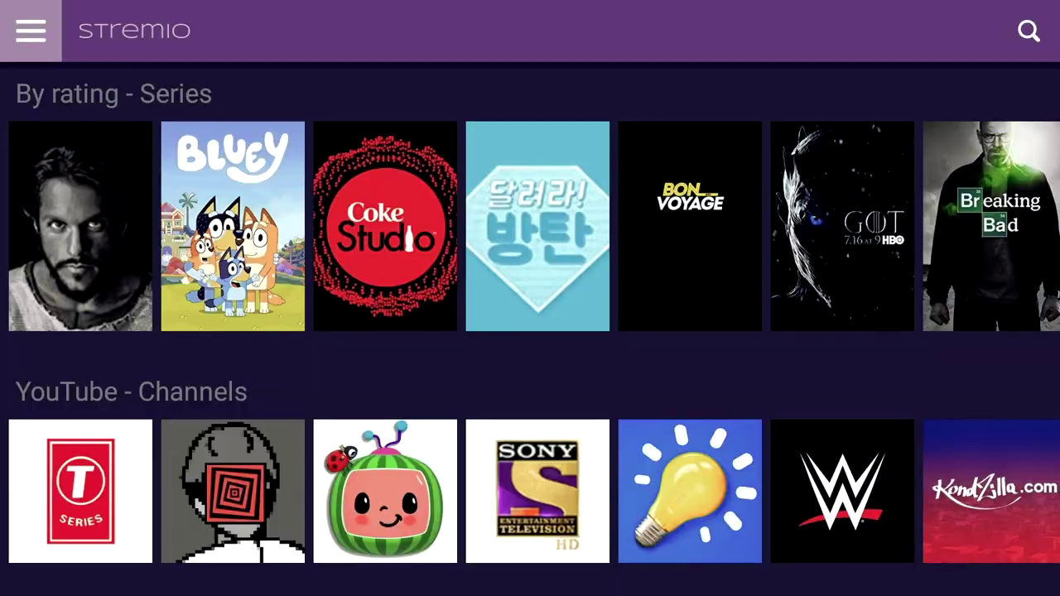
Step: From the side menu, expand Discover and move down its categories to TV Channels
{"action": "key", "text": "Return"}
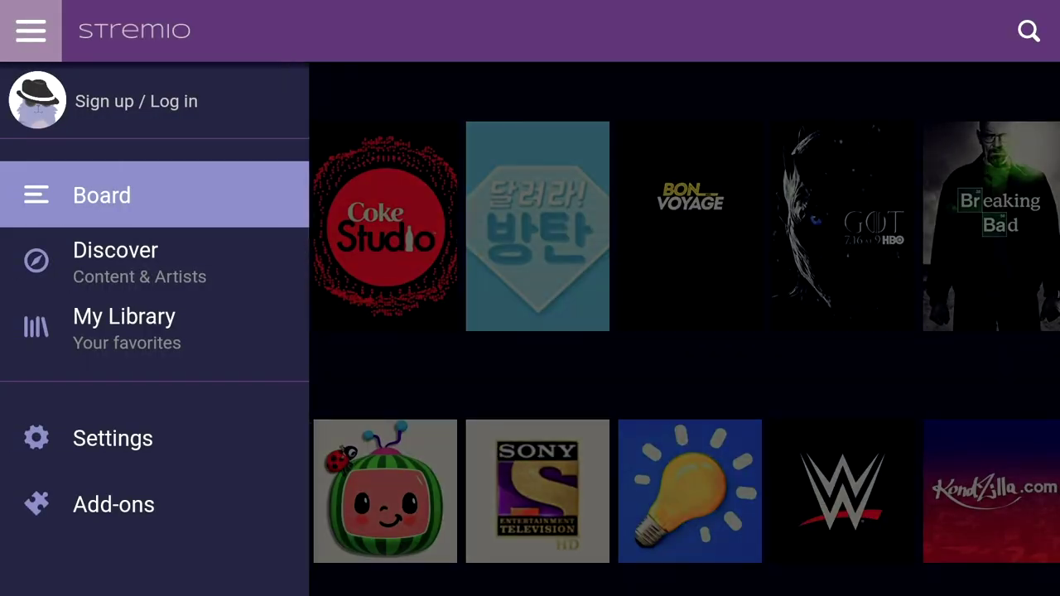
{"action": "key", "text": "Down"}
{"action": "key", "text": "Down"}
{"action": "key", "text": "Down"}
{"action": "key", "text": "Down"}
{"action": "key", "text": "Down"}
{"action": "key", "text": "Down"}
{"action": "key", "text": "Up"}
{"action": "key", "text": "Up"}
{"action": "key", "text": "Up"}
{"action": "key", "text": "Return"}
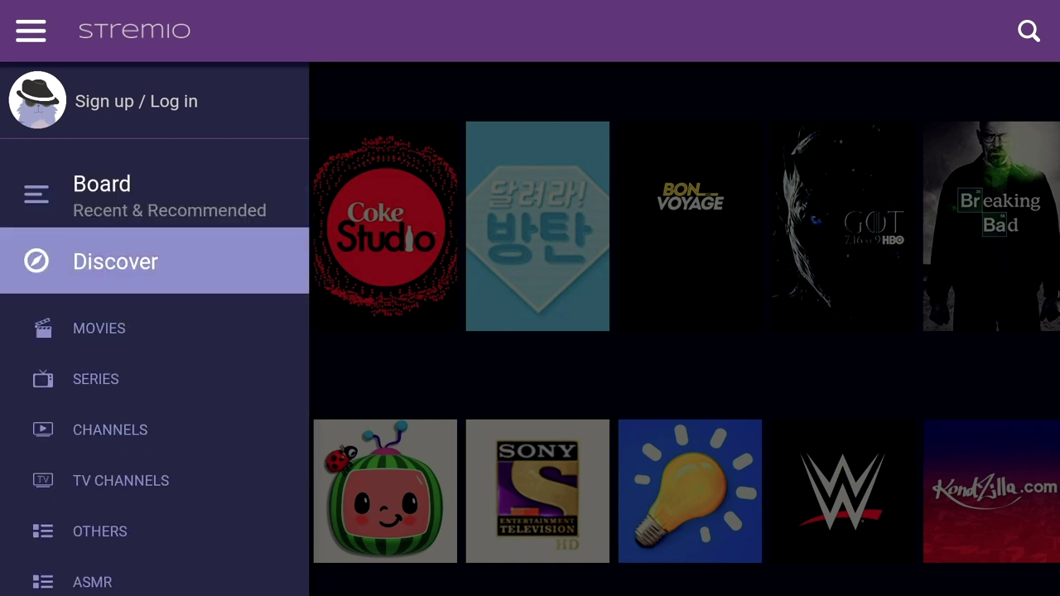
{"action": "key", "text": "Down"}
{"action": "key", "text": "Down"}
{"action": "key", "text": "Down"}
{"action": "key", "text": "Down"}
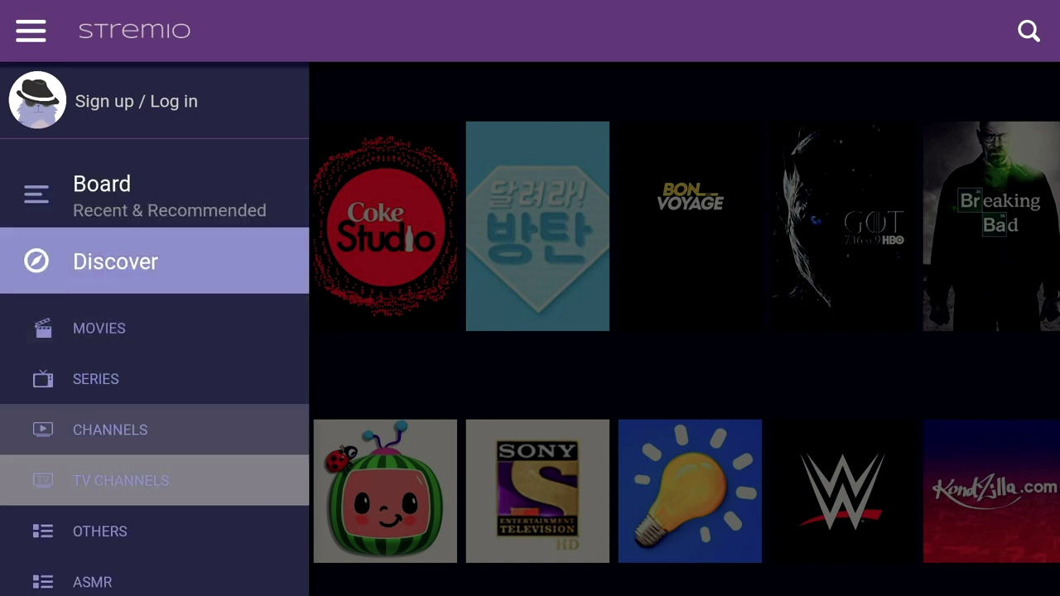
{"action": "key", "text": "Down"}
{"action": "key", "text": "Down"}
{"action": "key", "text": "Down"}
{"action": "key", "text": "Down"}
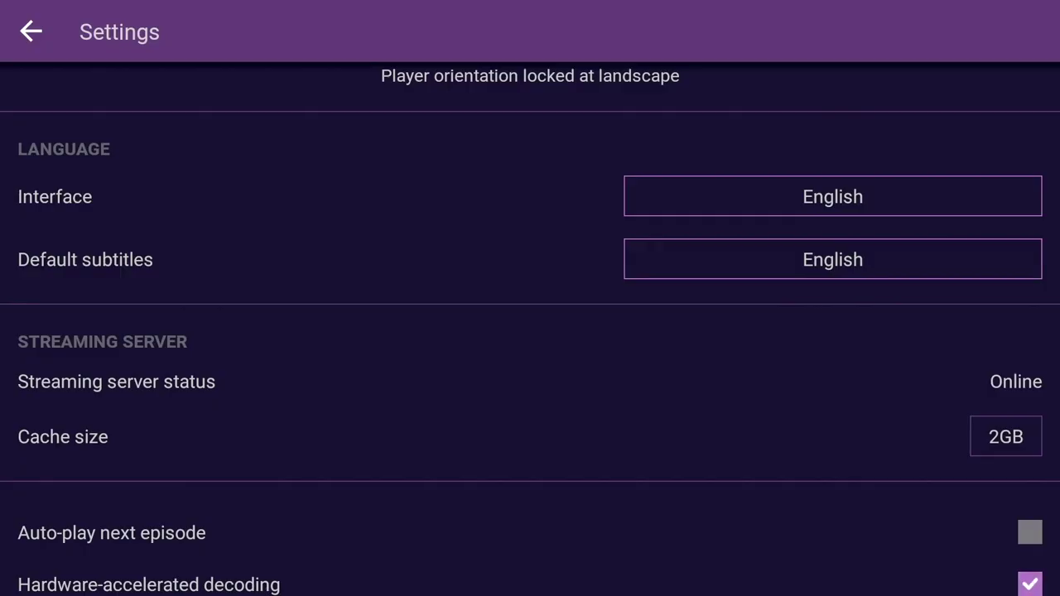
{"action": "left_click", "coordinate": [1006, 436]}
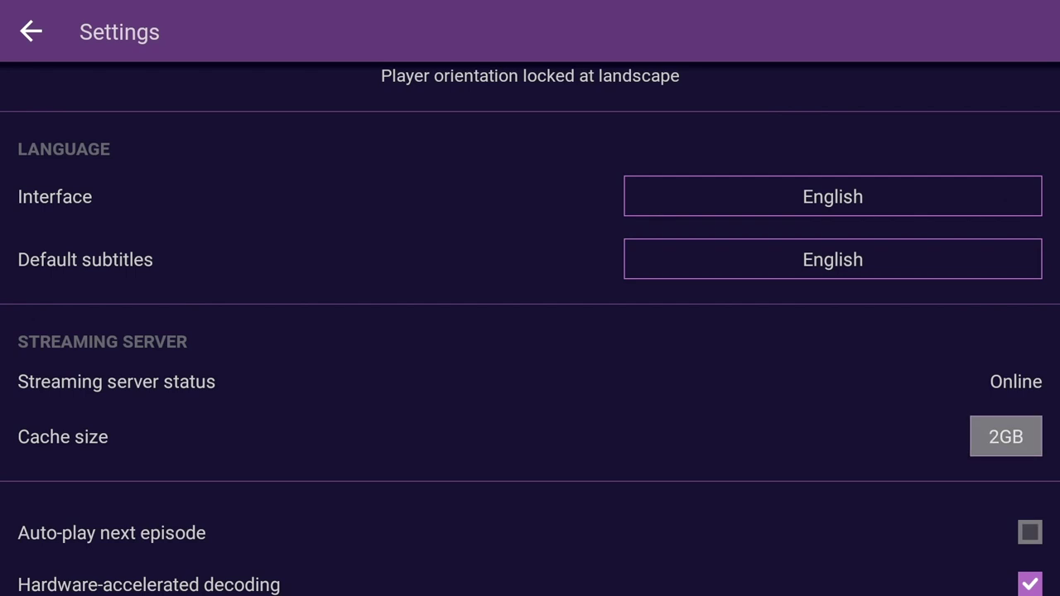
{"action": "key", "text": "Return"}
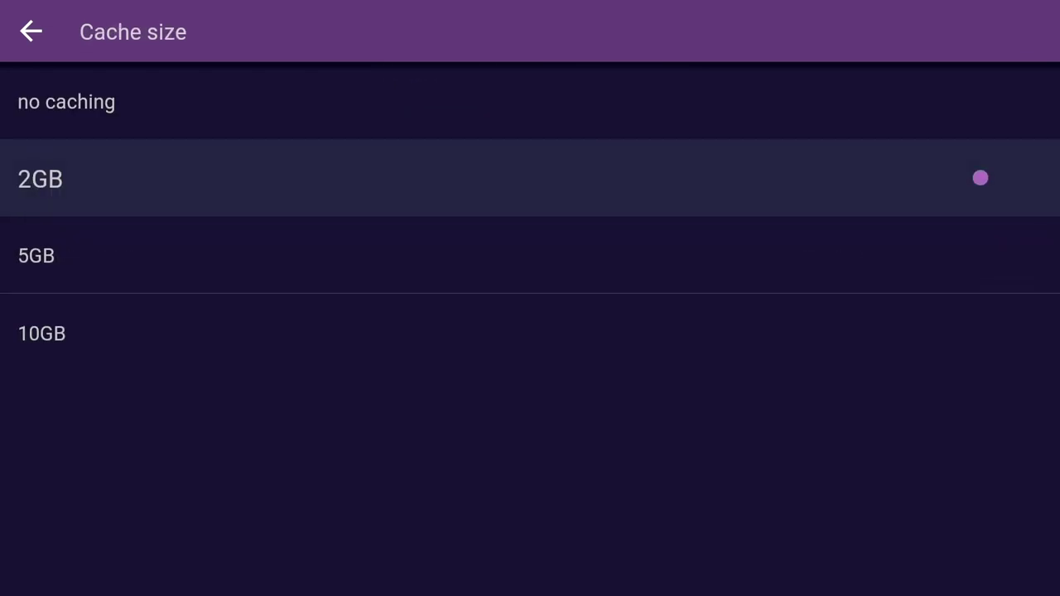
{"action": "key", "text": "Return"}
{"action": "key", "text": "Down"}
{"action": "key", "text": "Down"}
{"action": "key", "text": "Down"}
{"action": "key", "text": "Down"}
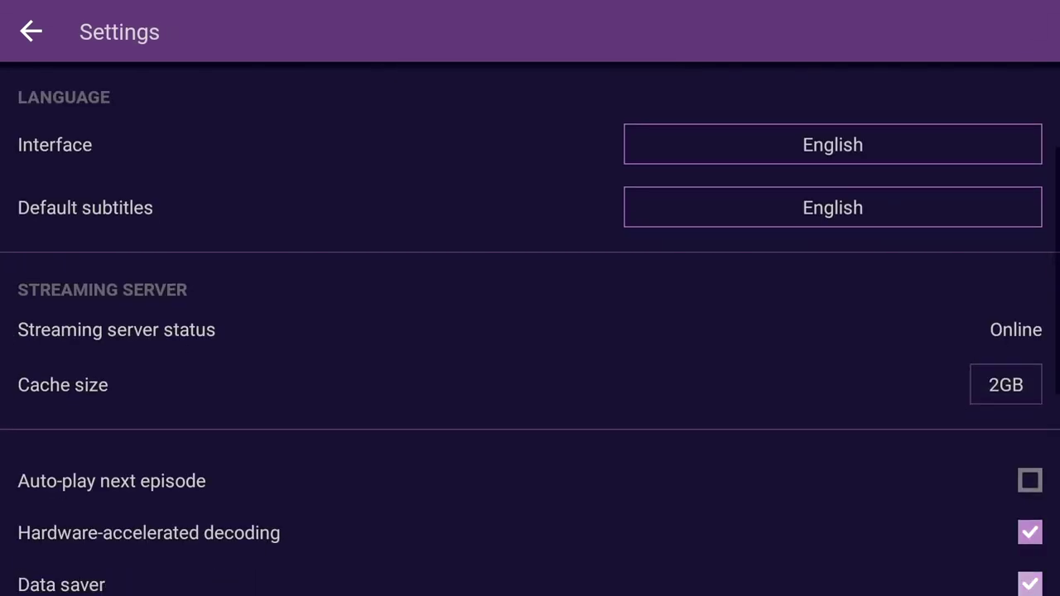